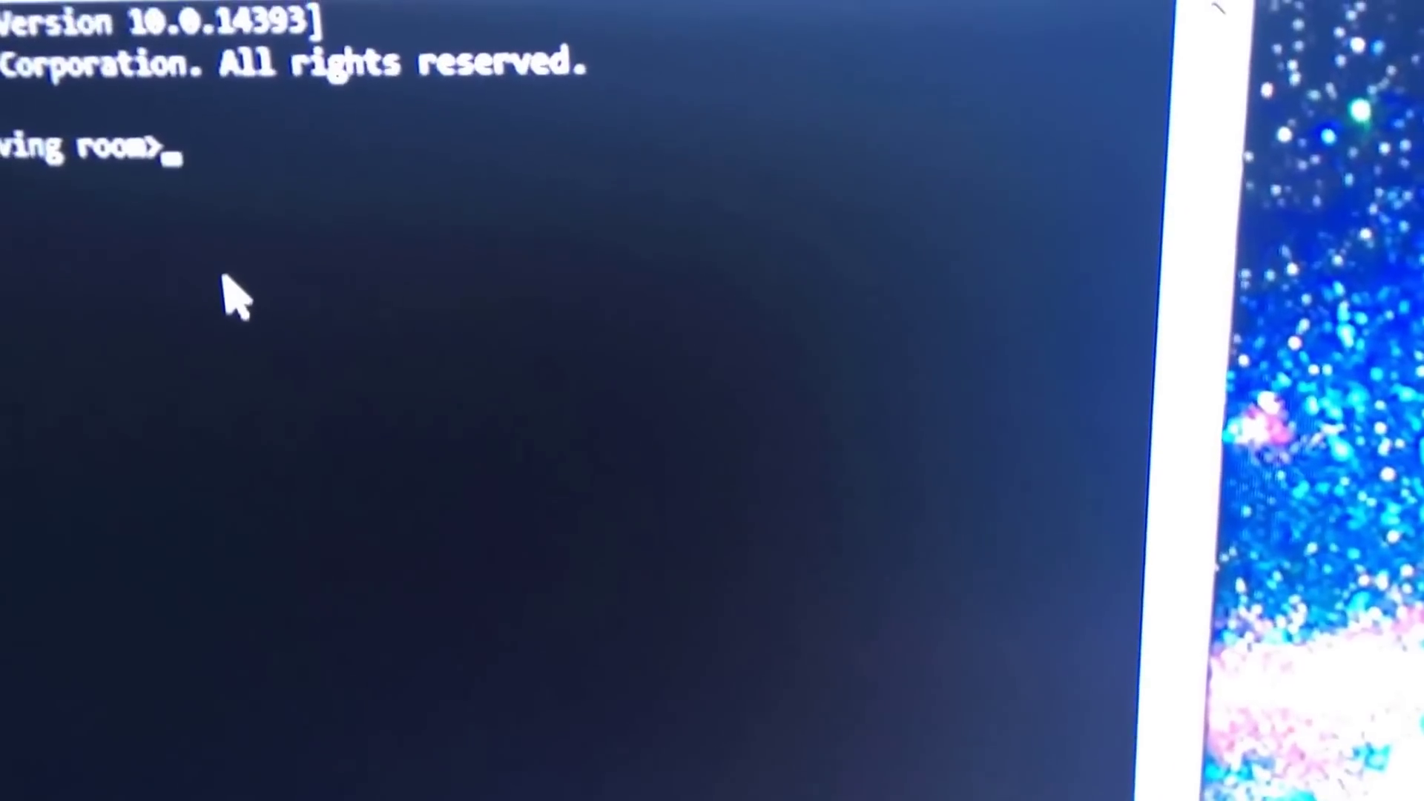
pyautogui.write('ipconf')
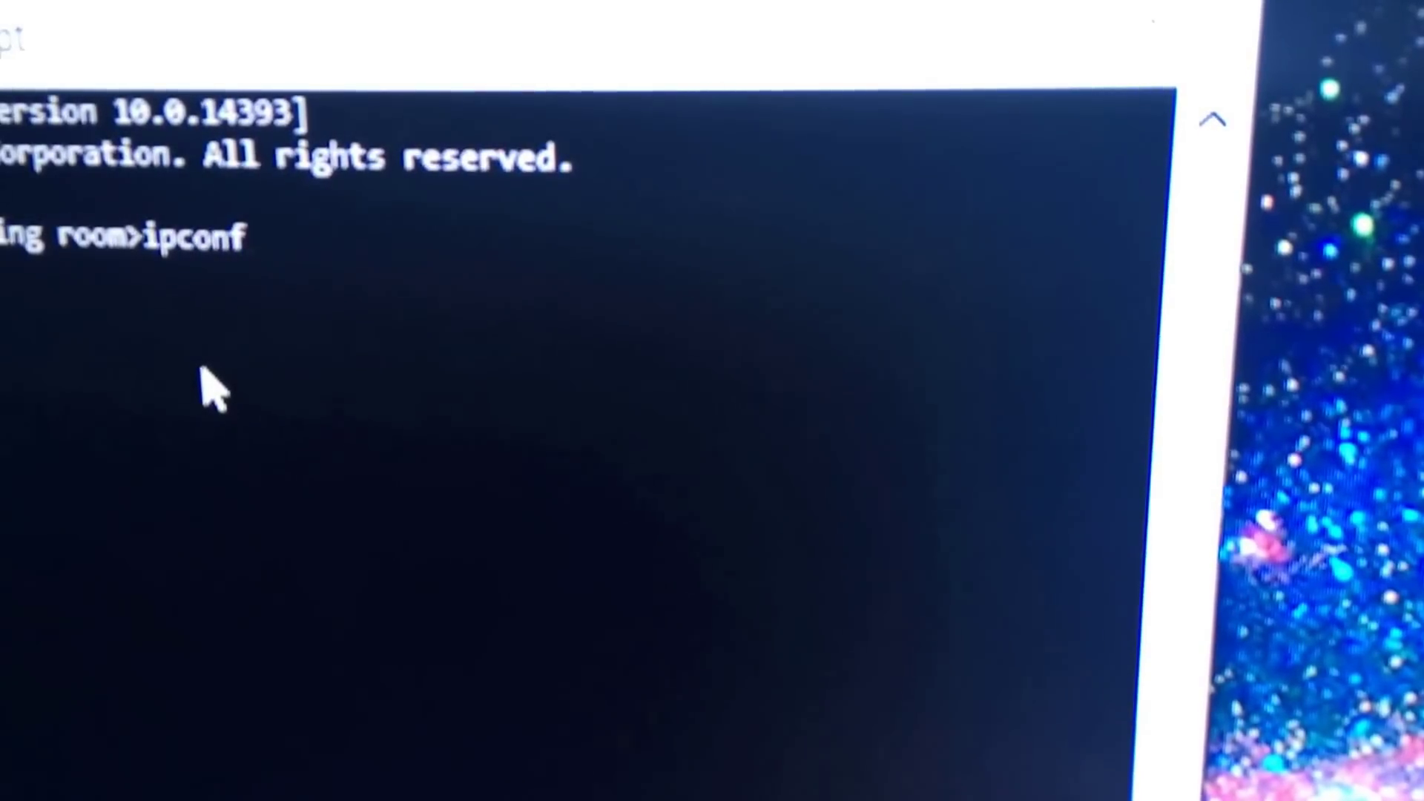
pyautogui.write('g/release')
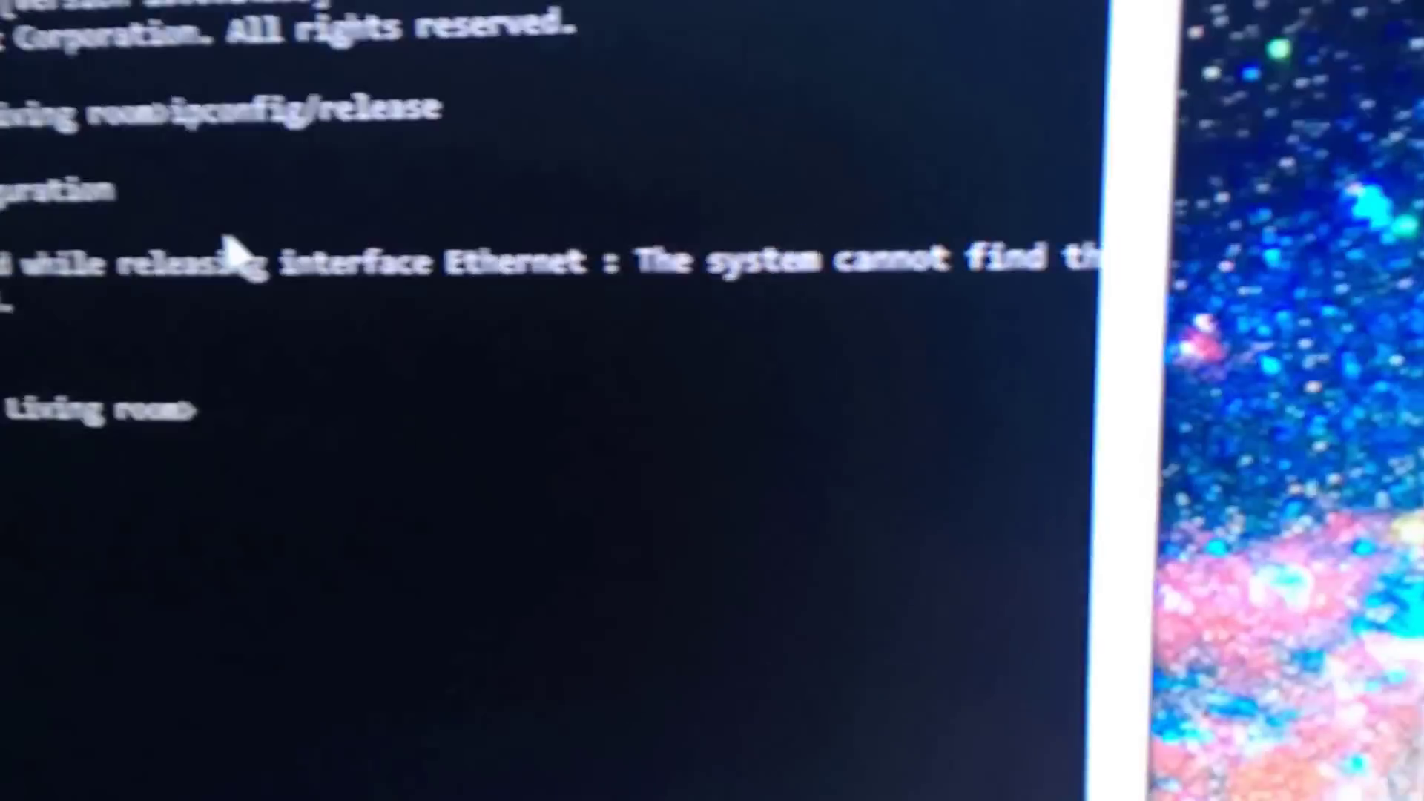
pyautogui.write('ip')
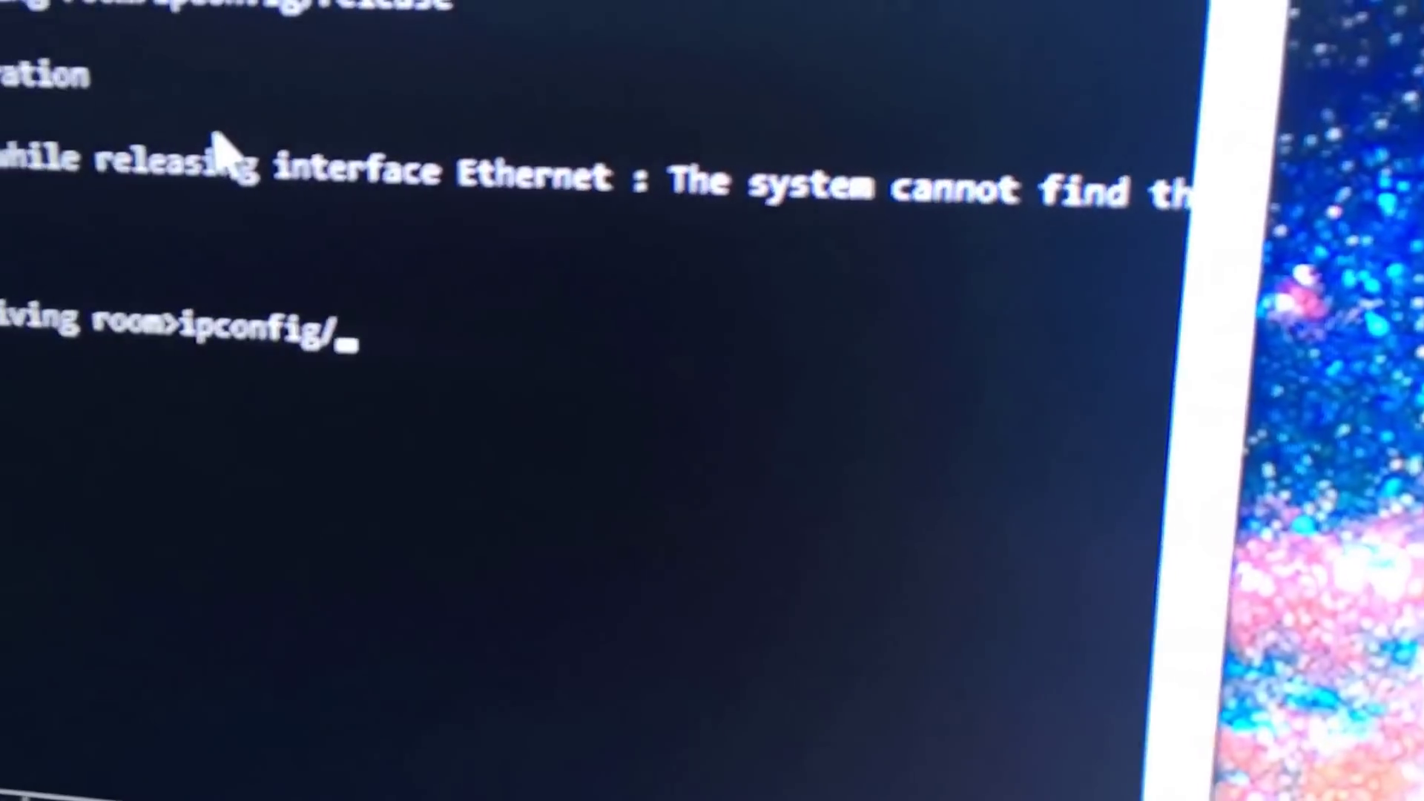
pyautogui.write('renew')
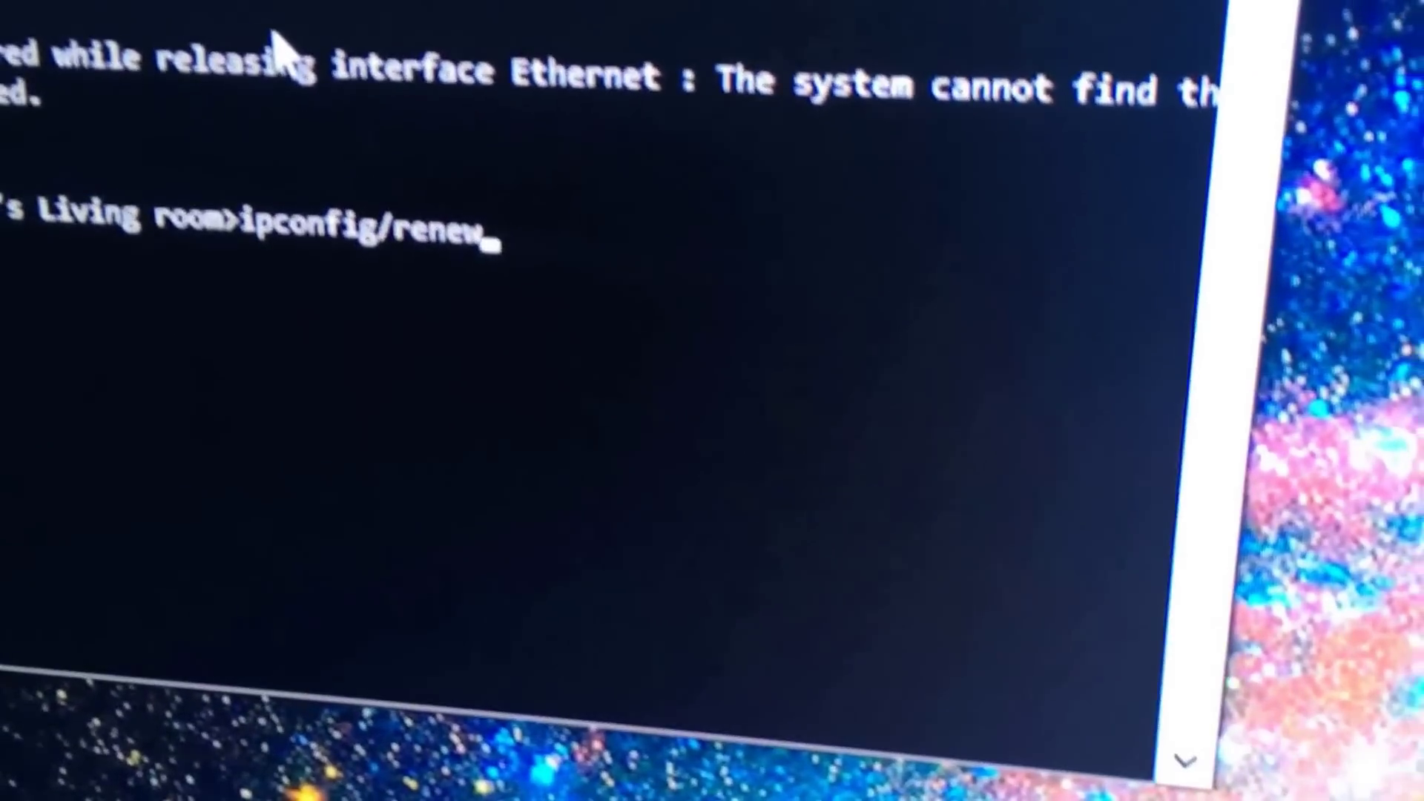
# Step: Run ipconfig/renew, which also reports an error for the Ethernet interface
pyautogui.press('Return')
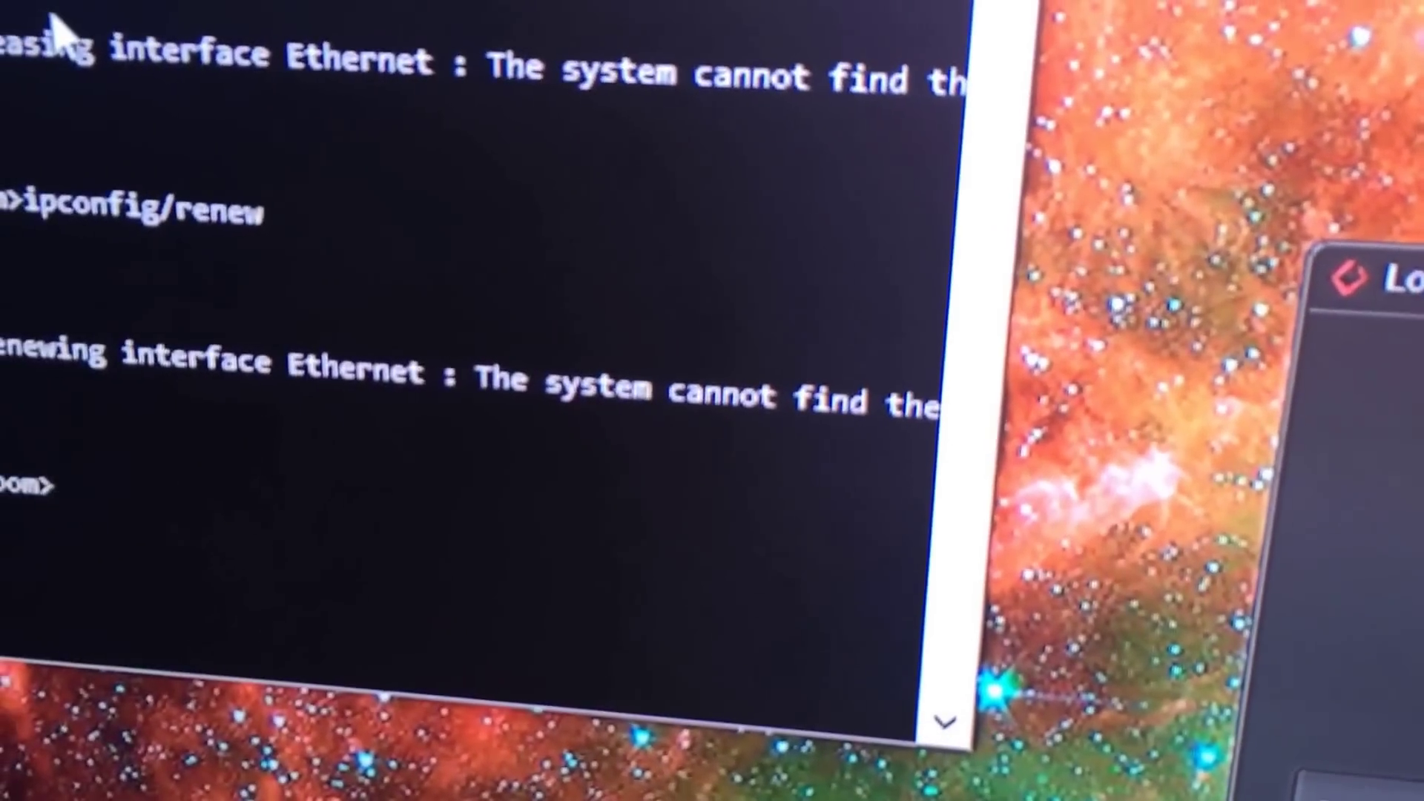
pyautogui.write('ipco')
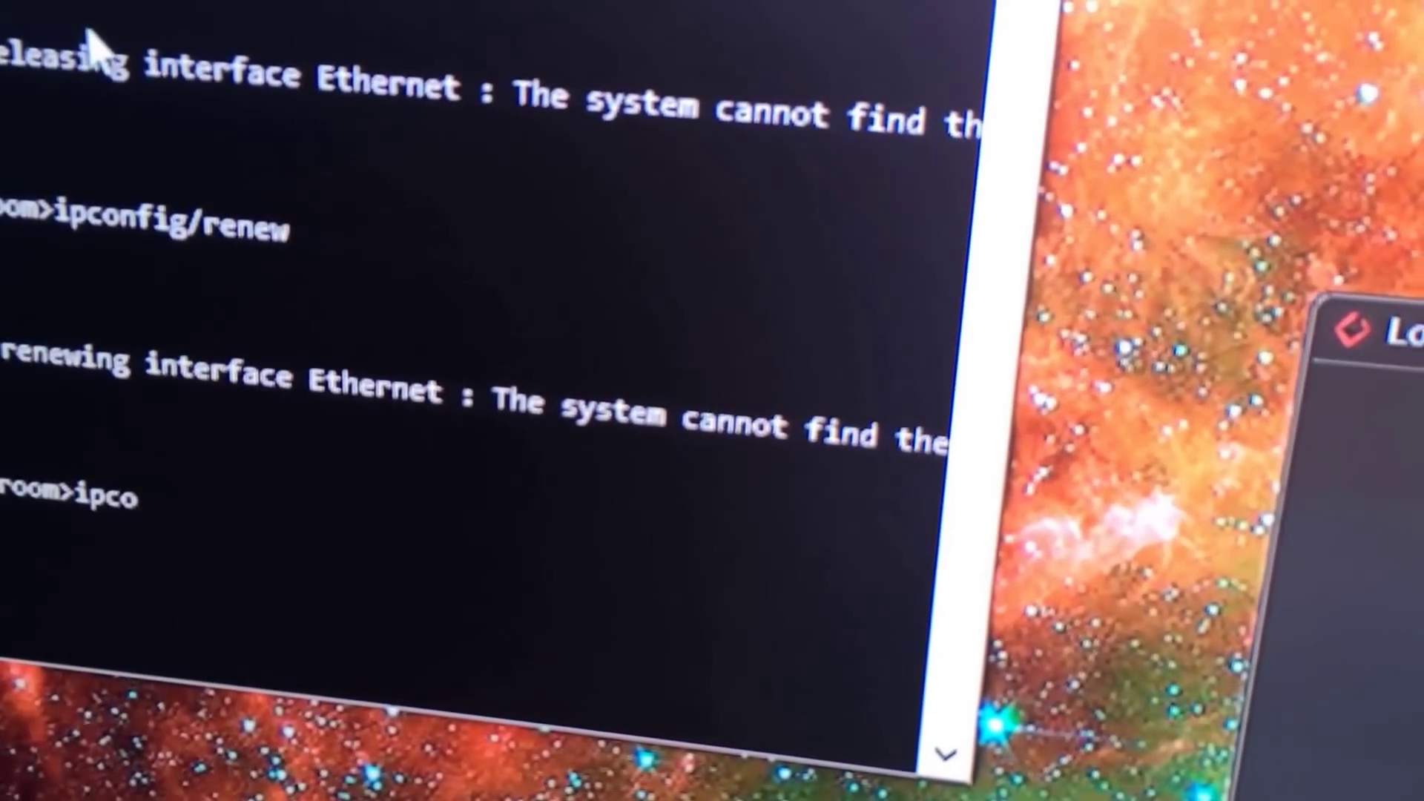
pyautogui.write('nfig')
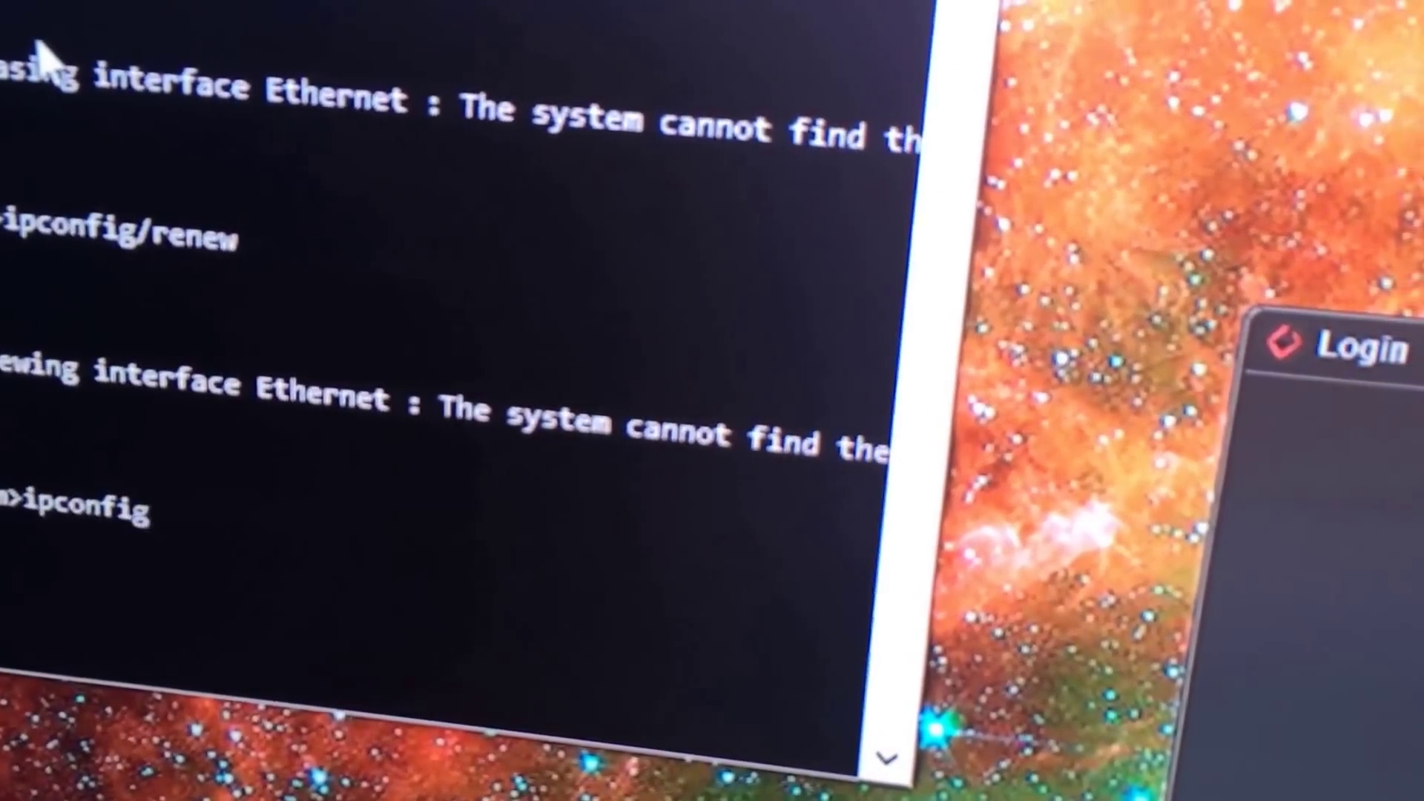
pyautogui.write('/')
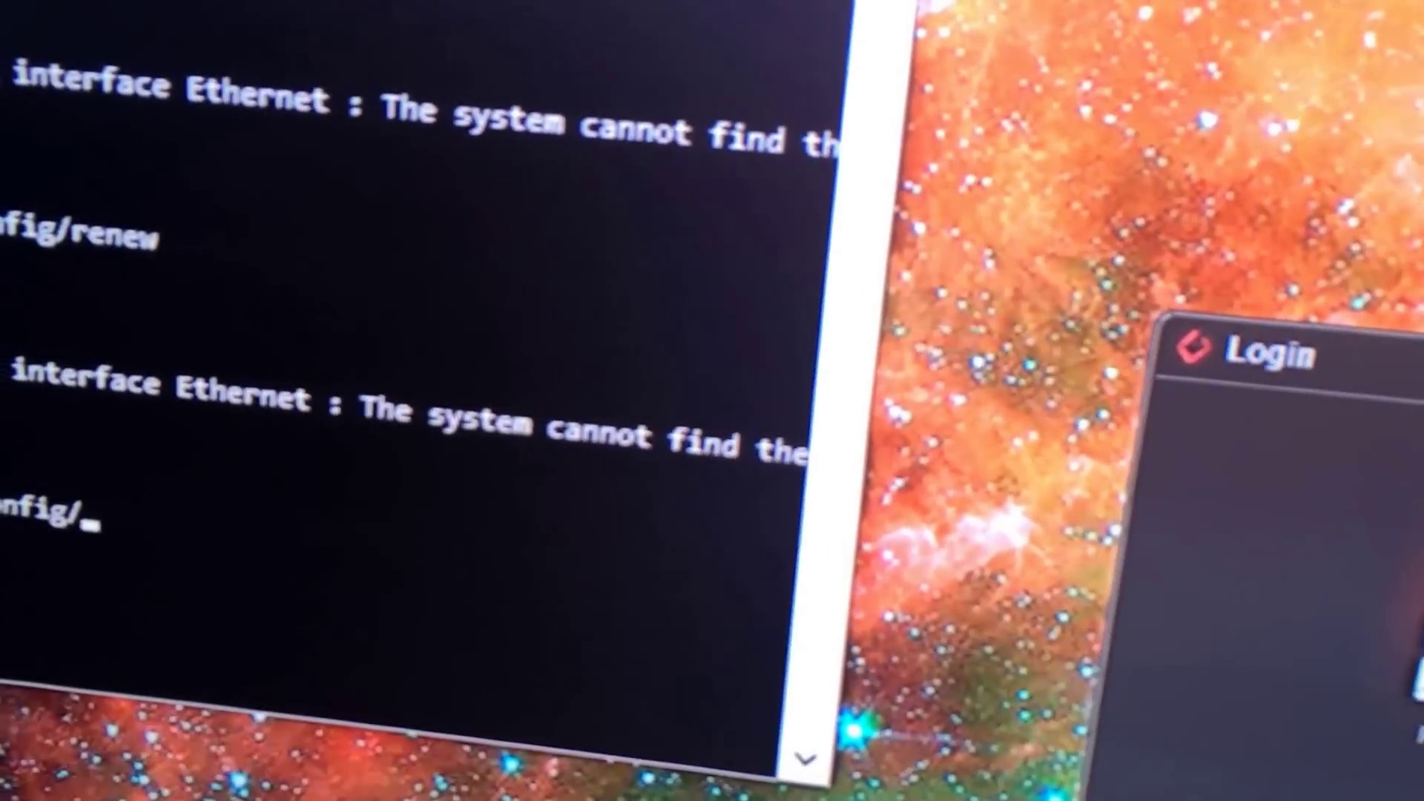
pyautogui.write('flu')
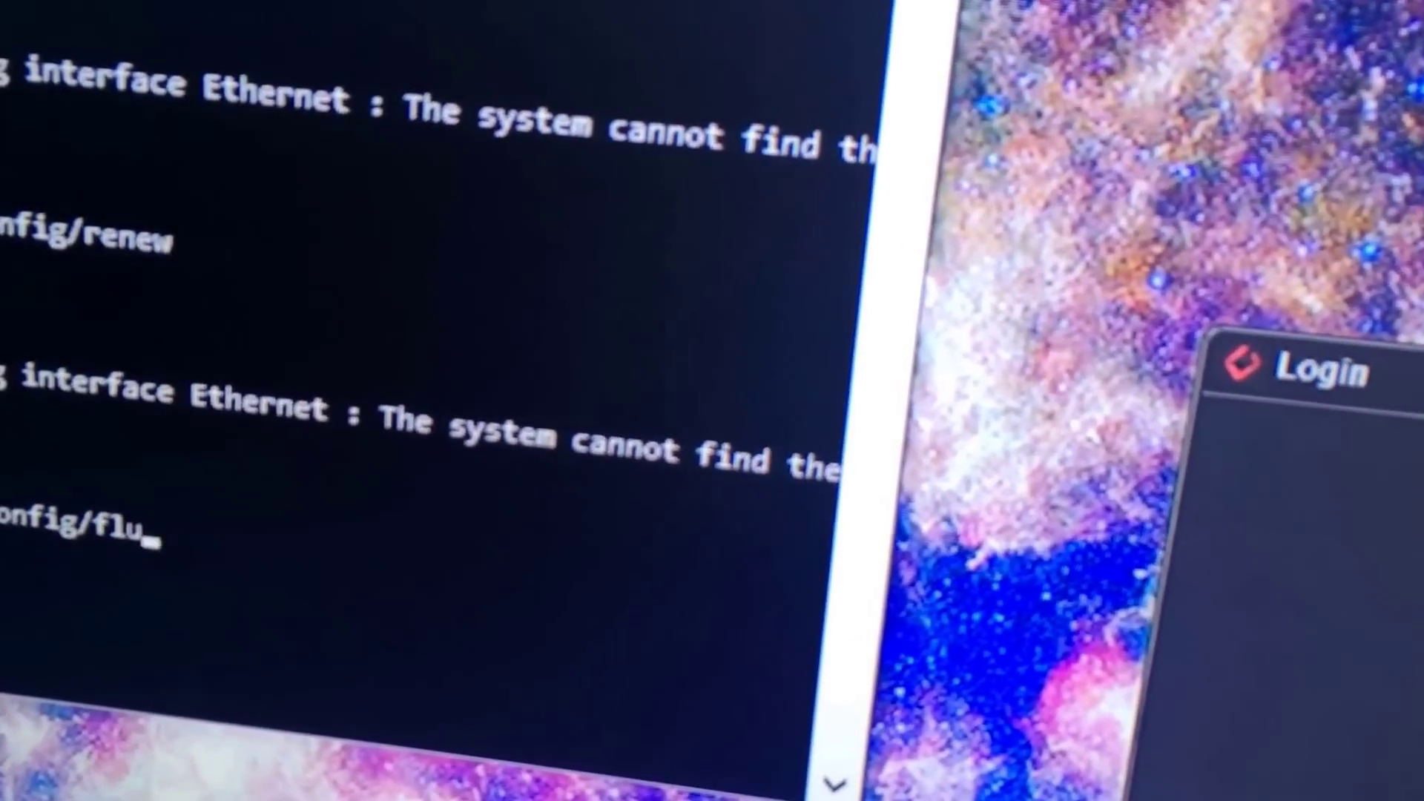
pyautogui.write('sh')
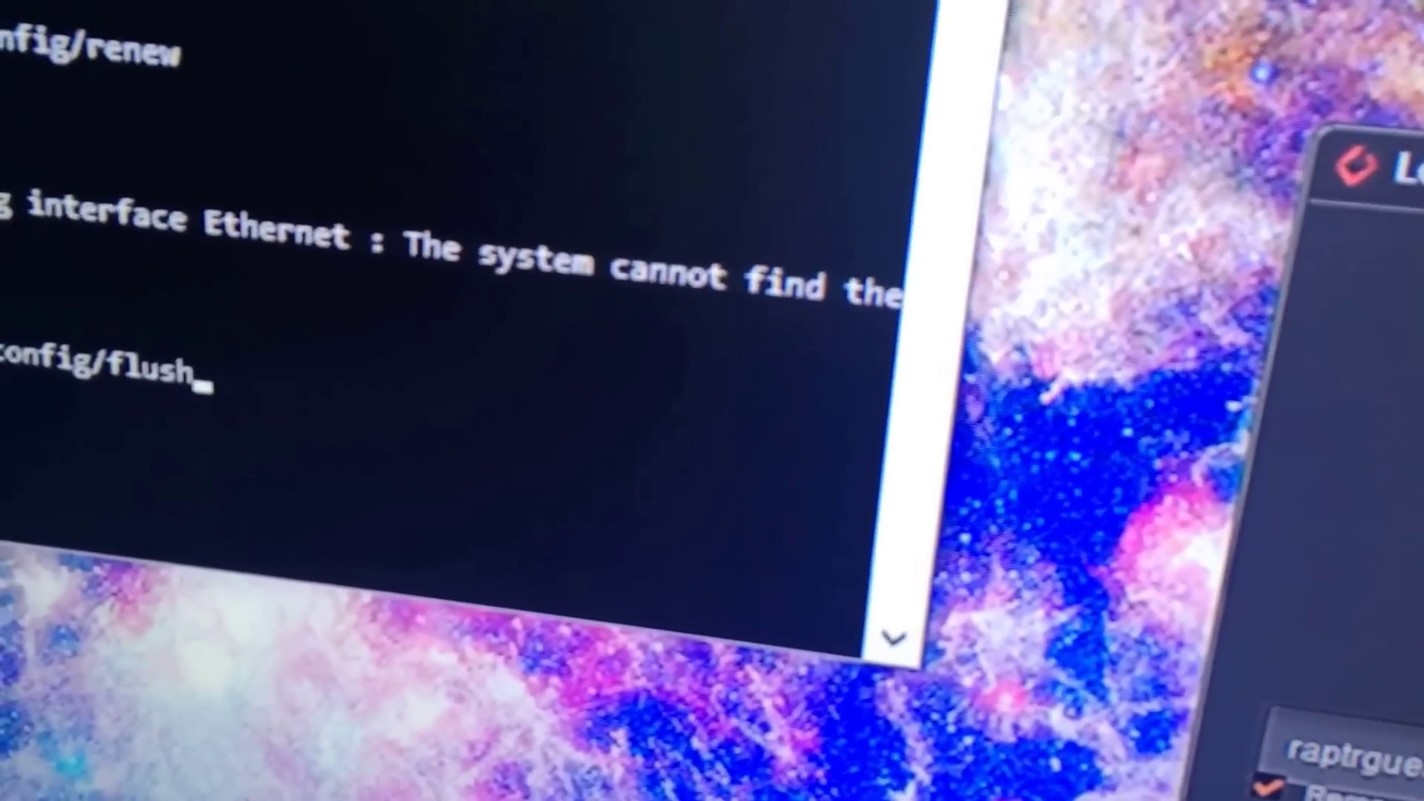
pyautogui.write('dn')
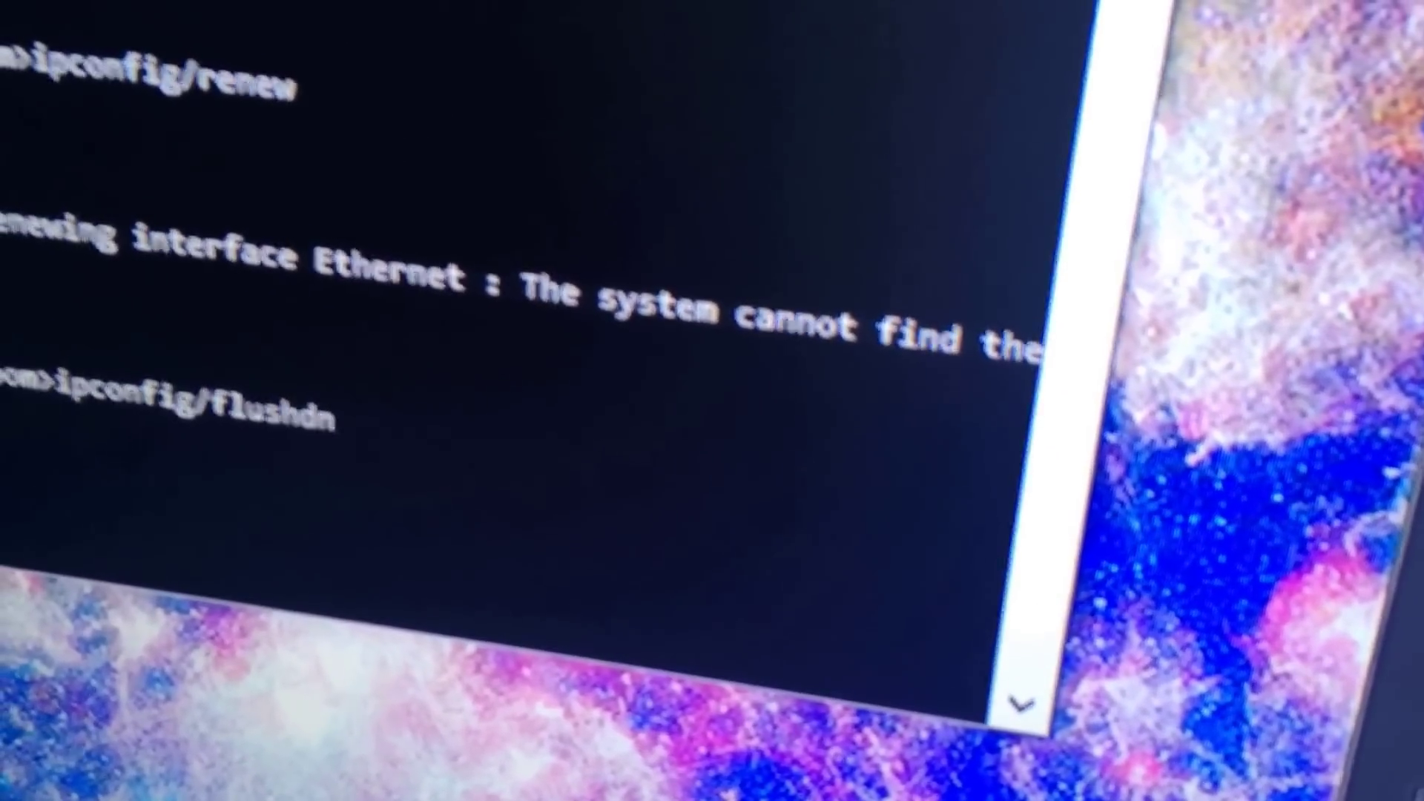
pyautogui.write('s')
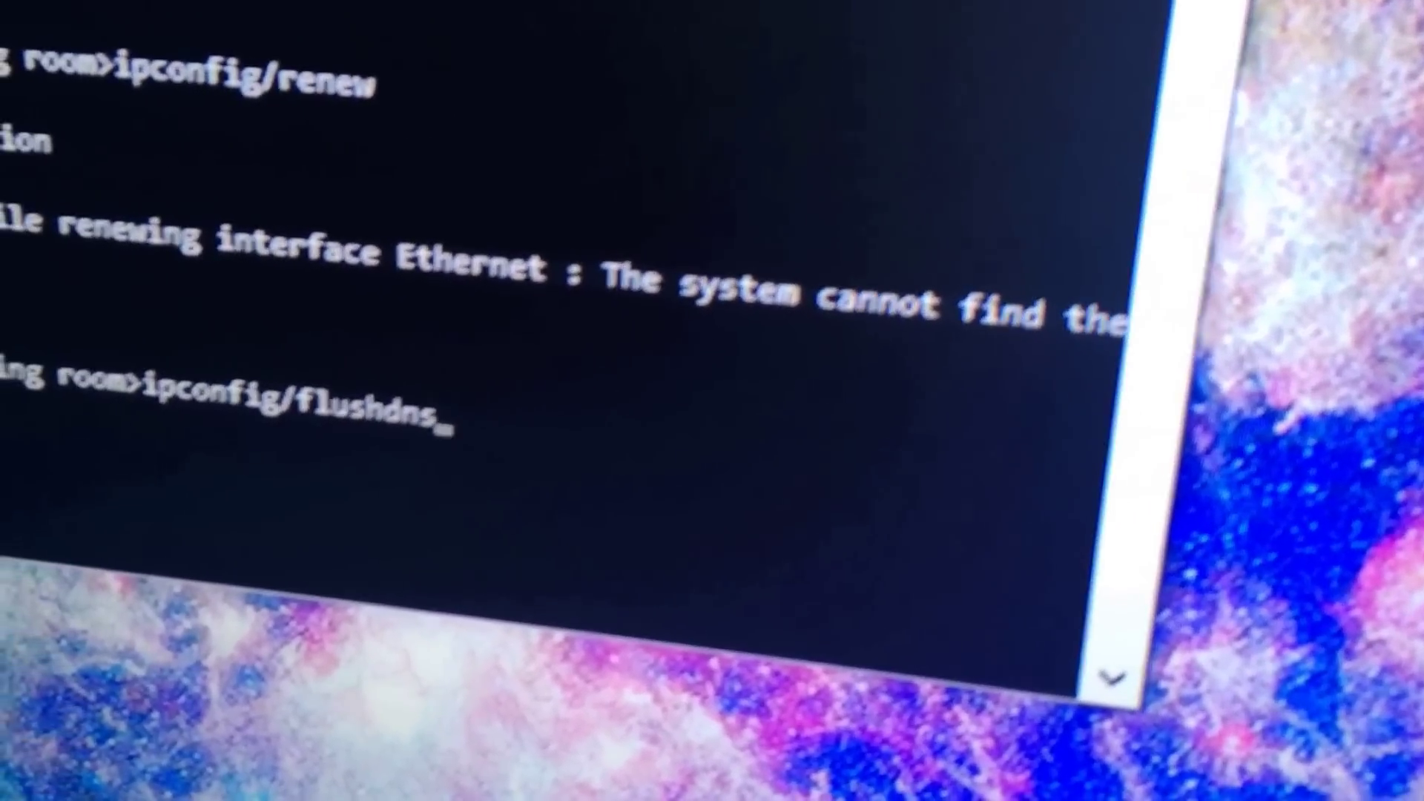
# Step: Run ipconfig/flushdns to clear the DNS Resolver Cache
pyautogui.press('Return')
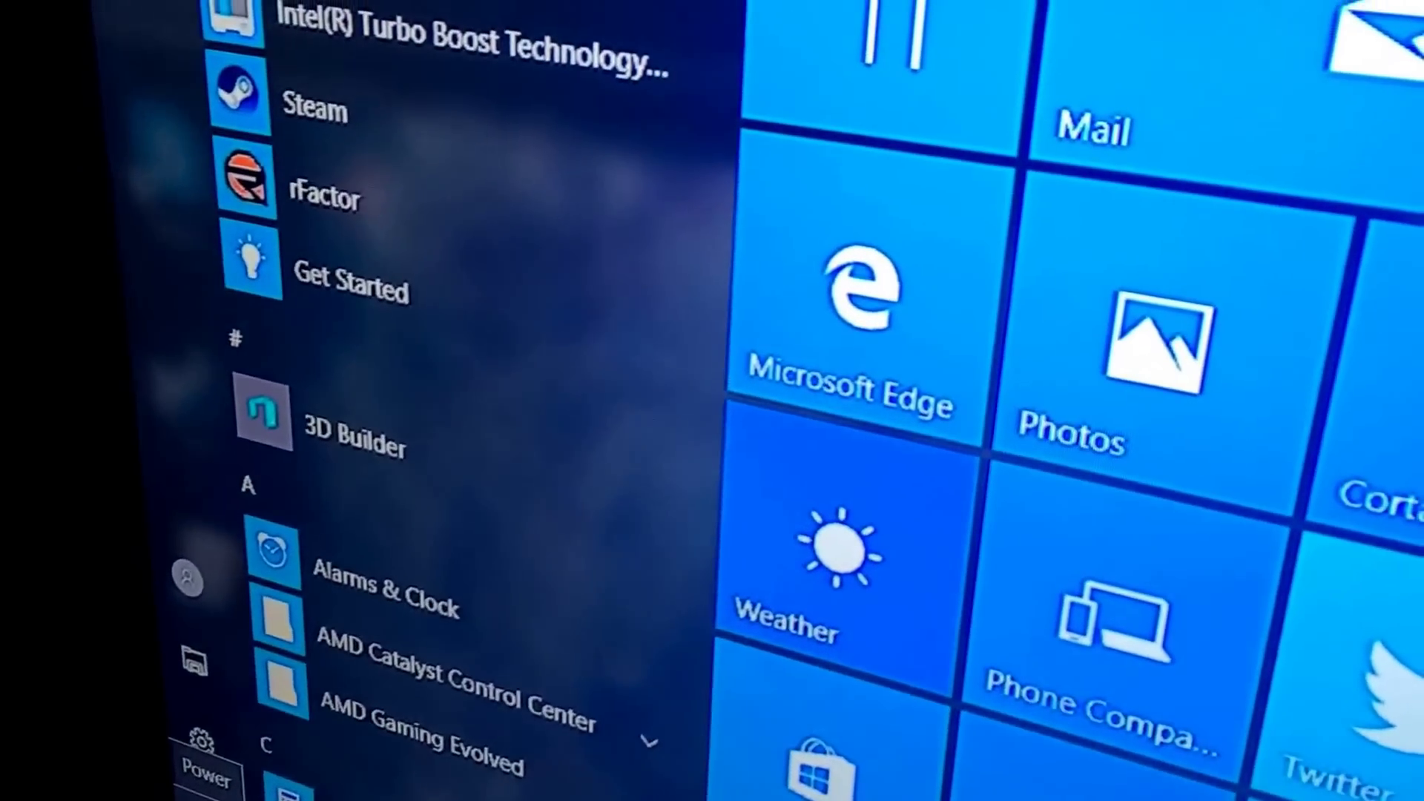
# Step: Show the Start menu power options: Sleep, Shut down and Restart
pyautogui.click(202, 740)
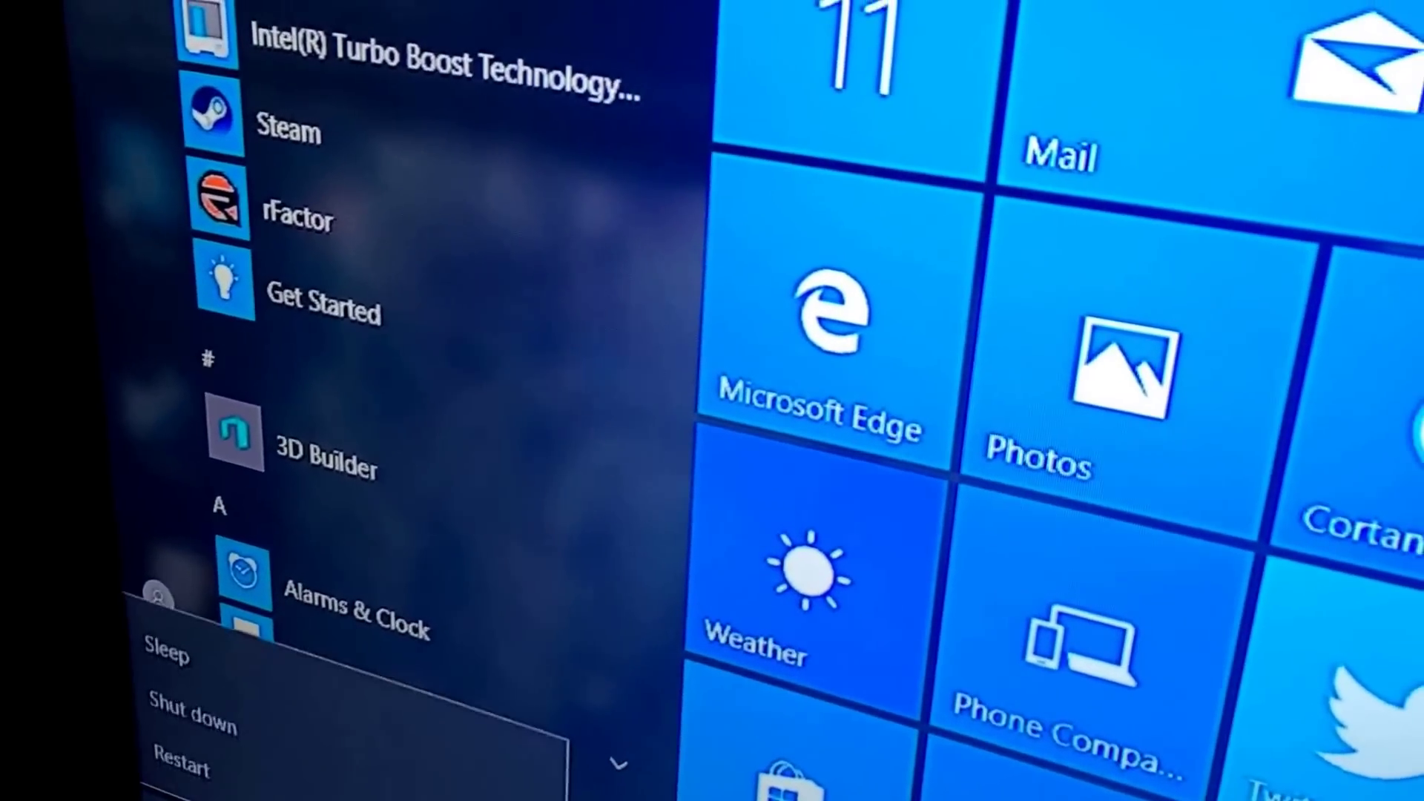